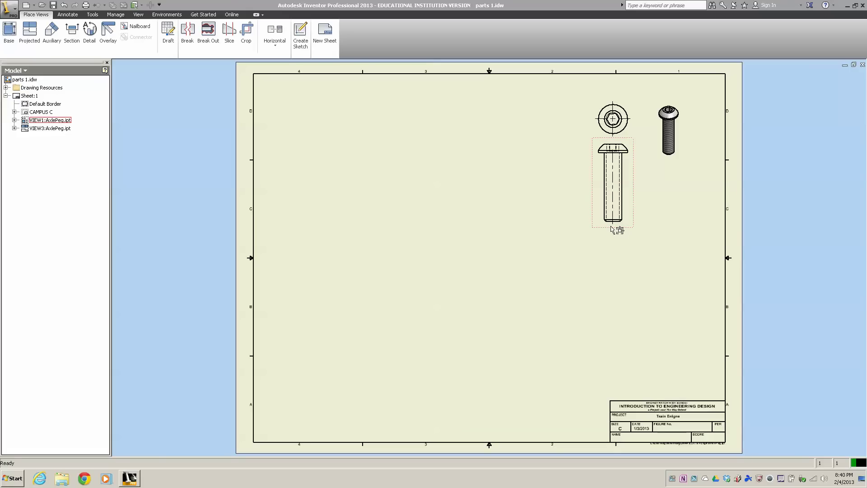
Step: Change the view identifier of the axle peg's front view to PART 6 - AXLE PEG
click(612, 229)
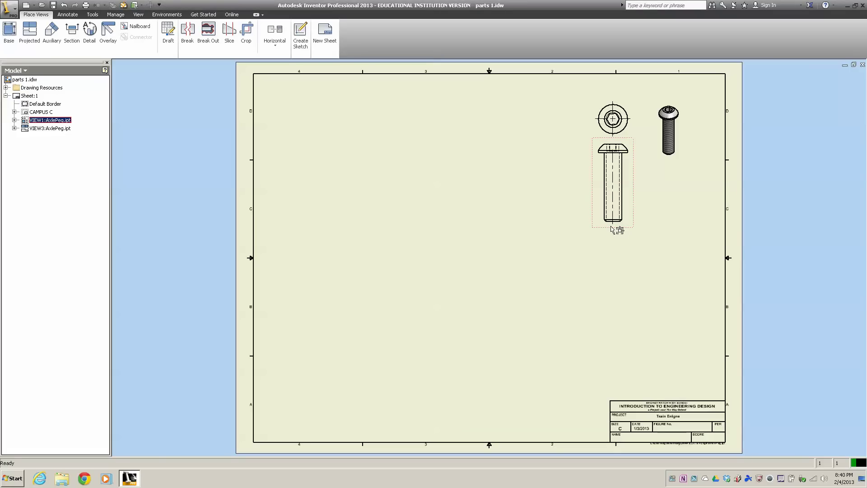
double_click(612, 229)
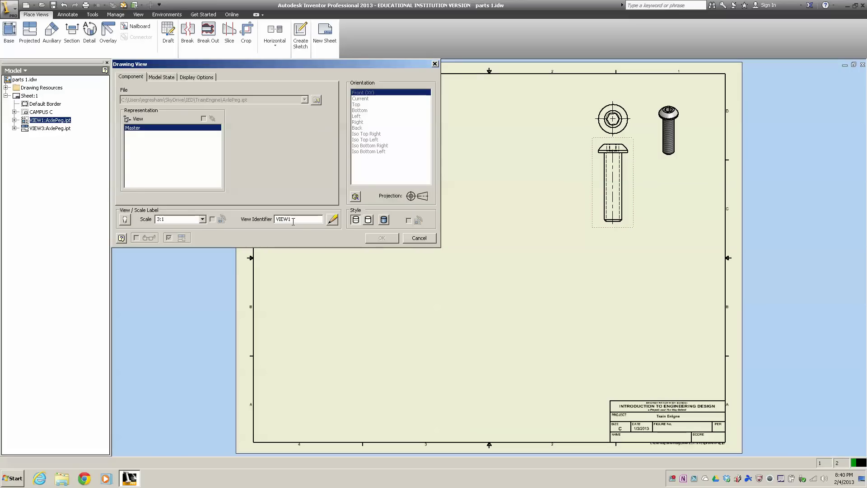
drag(303, 219, 275, 219)
text(PART 6 - AXLE PEG)
key(Return)
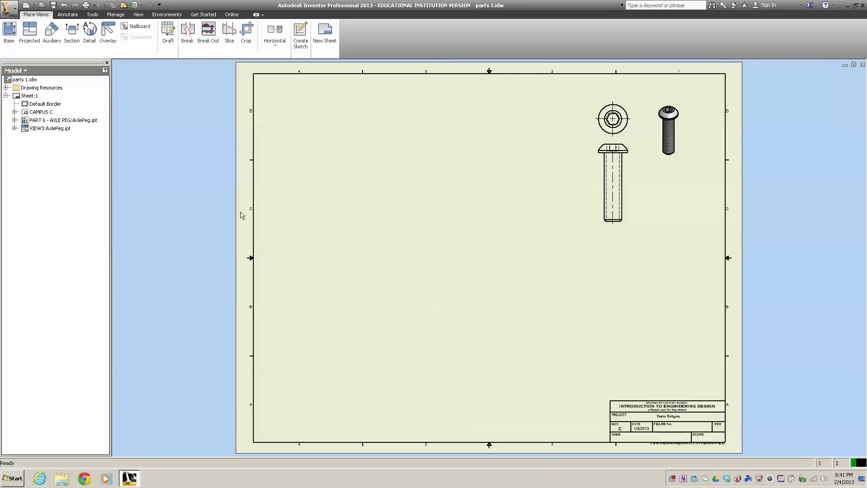
Step: Center the label text of the axle peg's front view and turn on its view and scale label
double_click(597, 230)
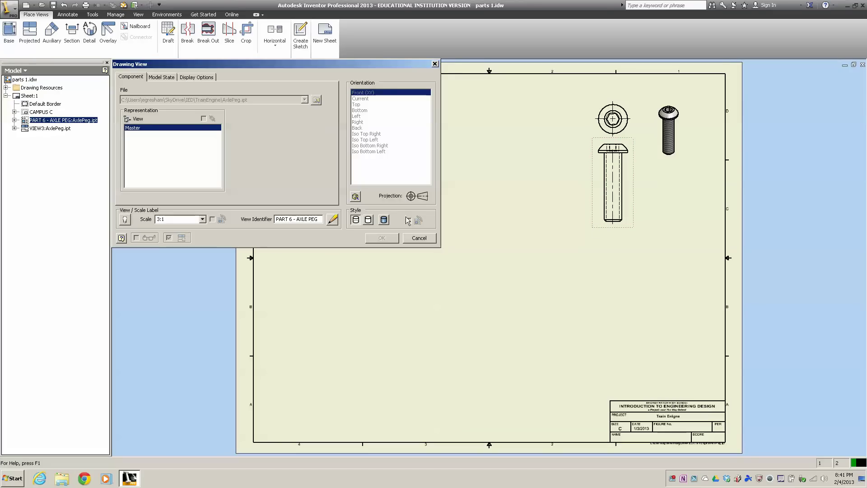
click(332, 220)
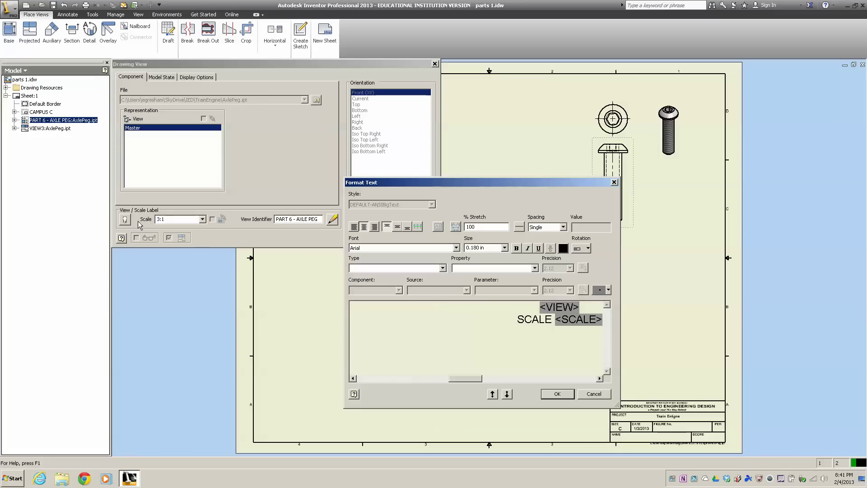
click(126, 218)
click(374, 228)
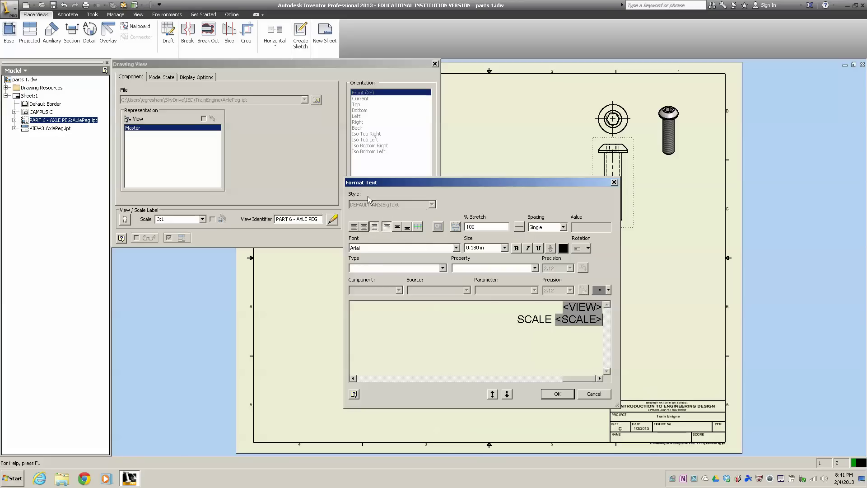
click(364, 227)
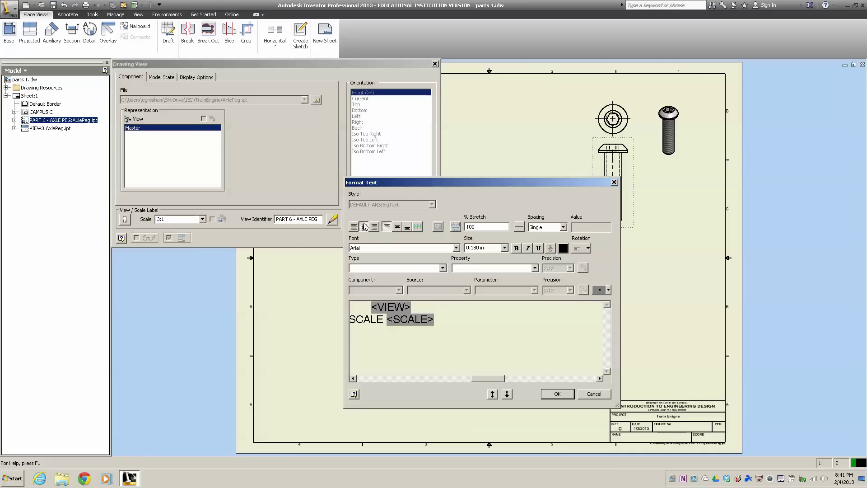
click(558, 394)
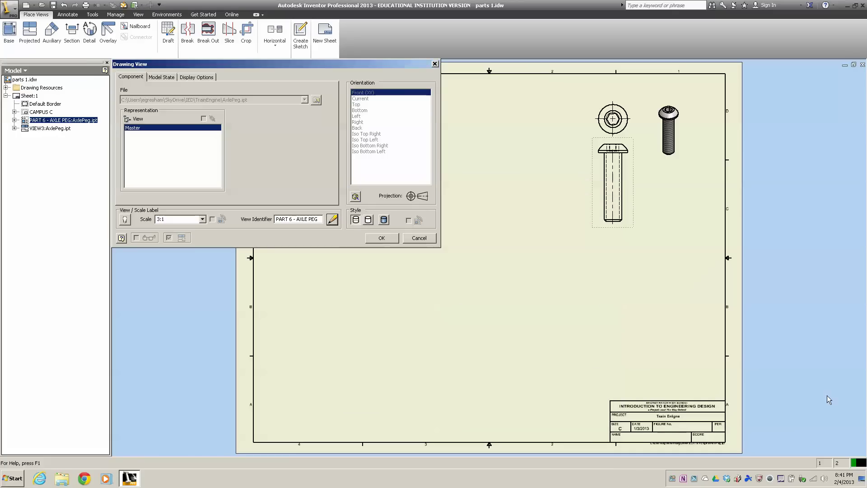
click(126, 219)
click(385, 238)
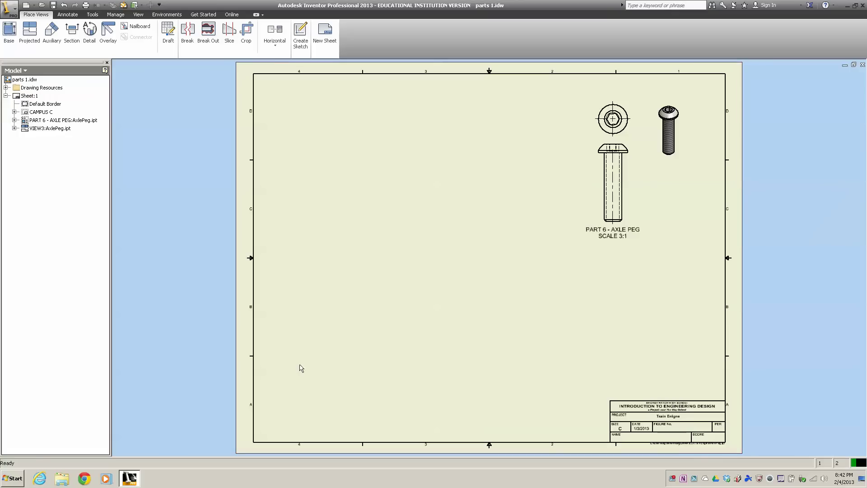
Step: Start a new base view using LinkPeg.ipt from the TrainEngine folder as its model
click(9, 33)
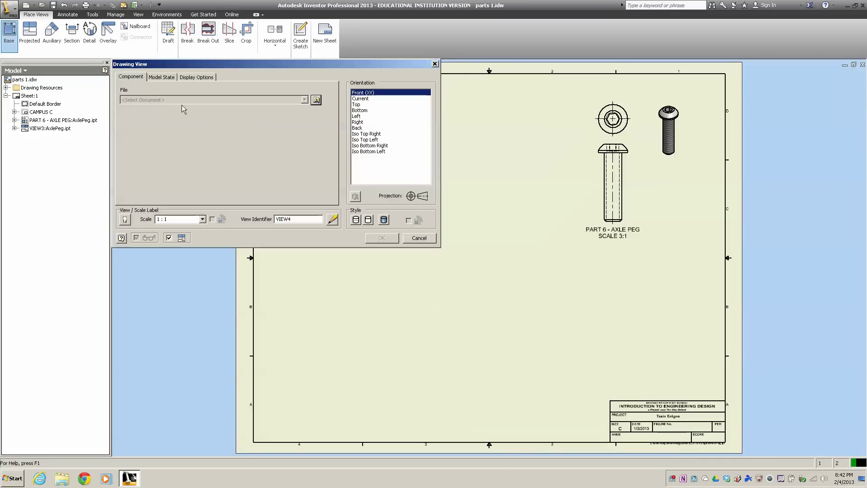
click(315, 100)
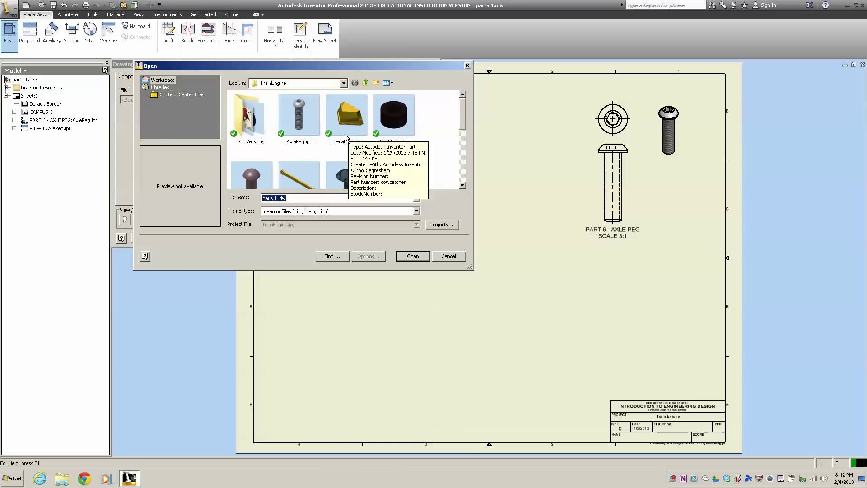
scroll(302, 151, down, 1)
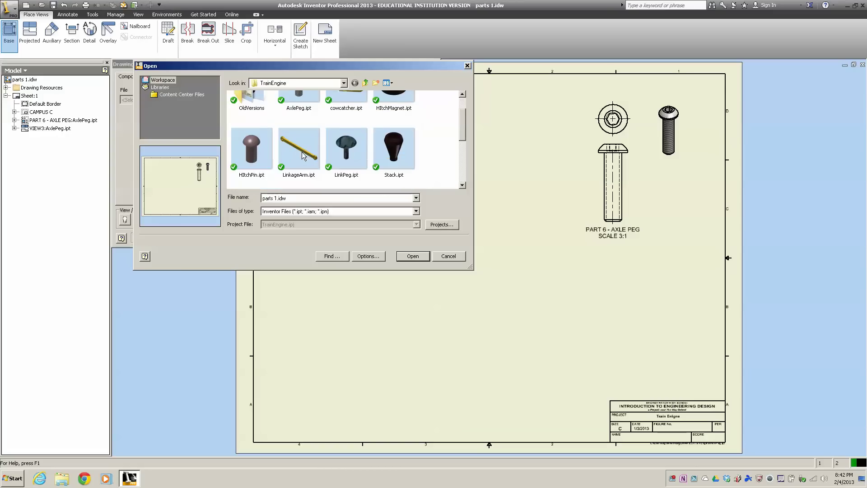
click(351, 150)
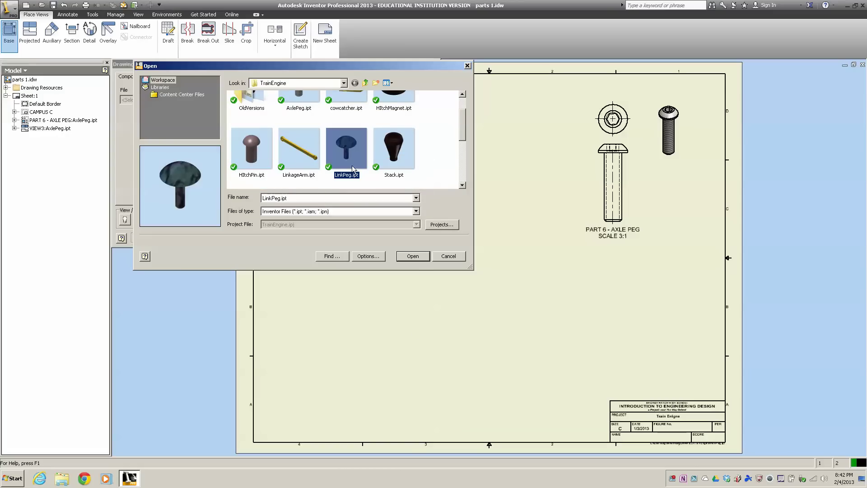
click(413, 256)
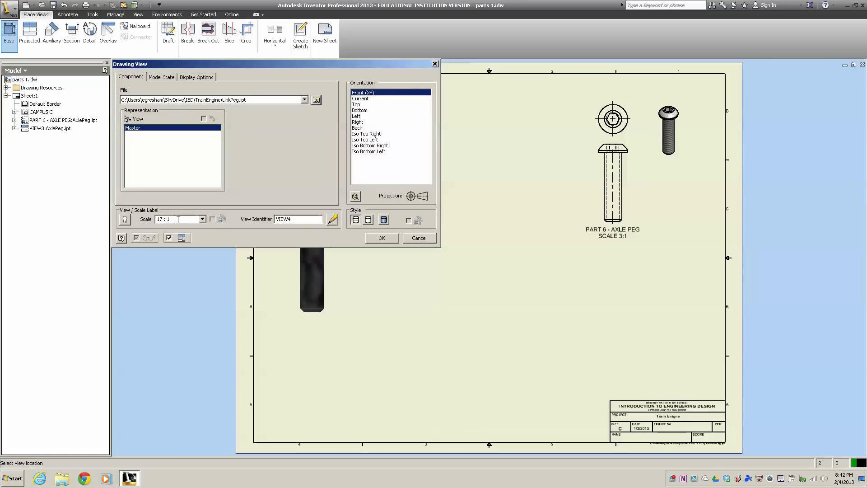
Step: Place the link peg base view at scale 3:1 in shaded style with the identifier PART 8 - LINKAGE PEG
click(178, 219)
text(3:1)
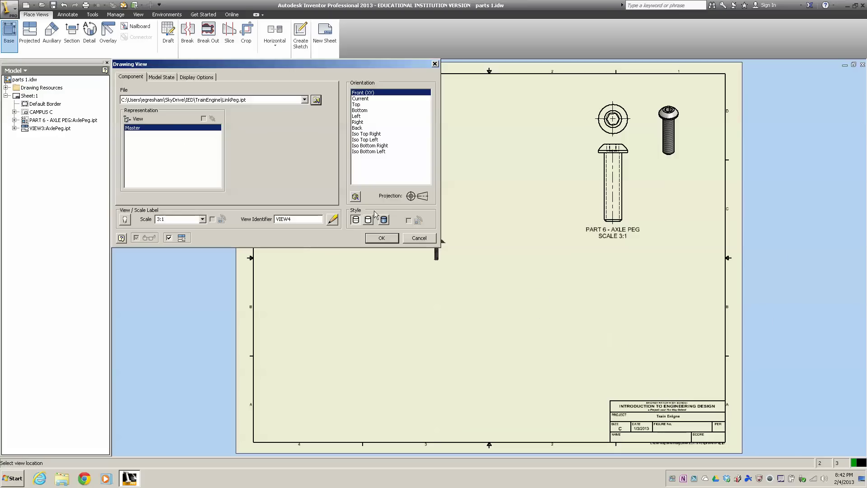
click(383, 219)
click(355, 220)
double_click(299, 219)
text(PART)
text( 8 - )
text(LINKAGE PEG)
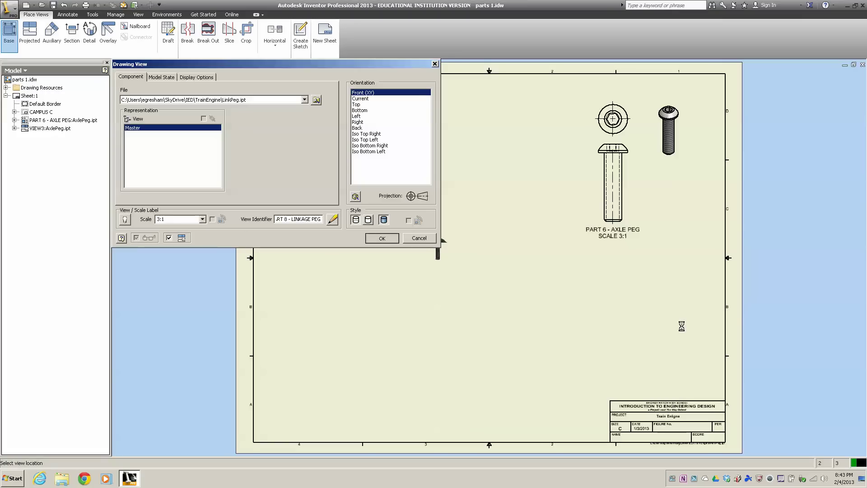
click(382, 238)
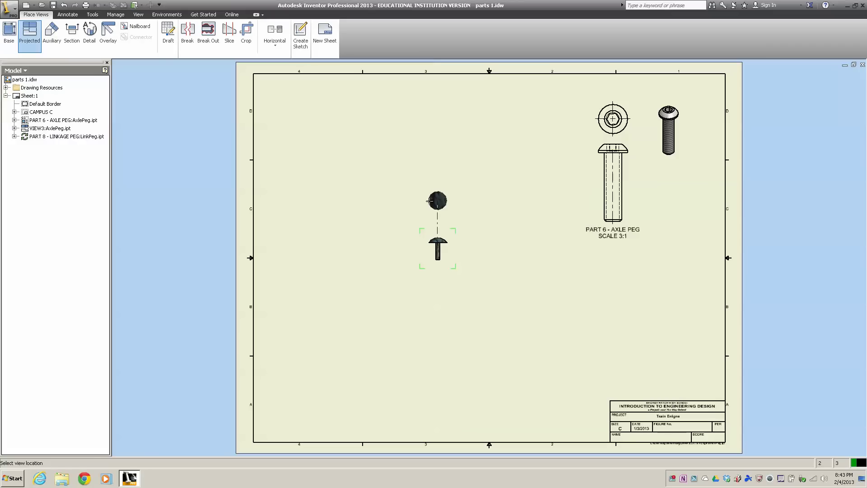
click(430, 199)
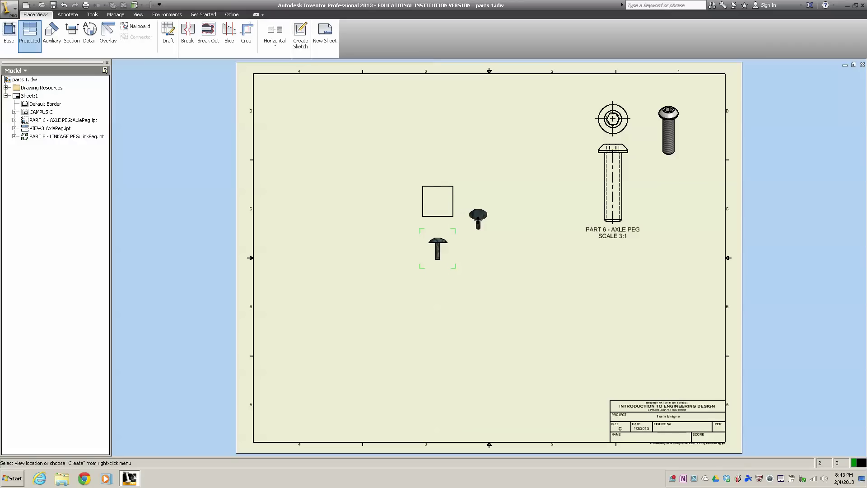
click(478, 220)
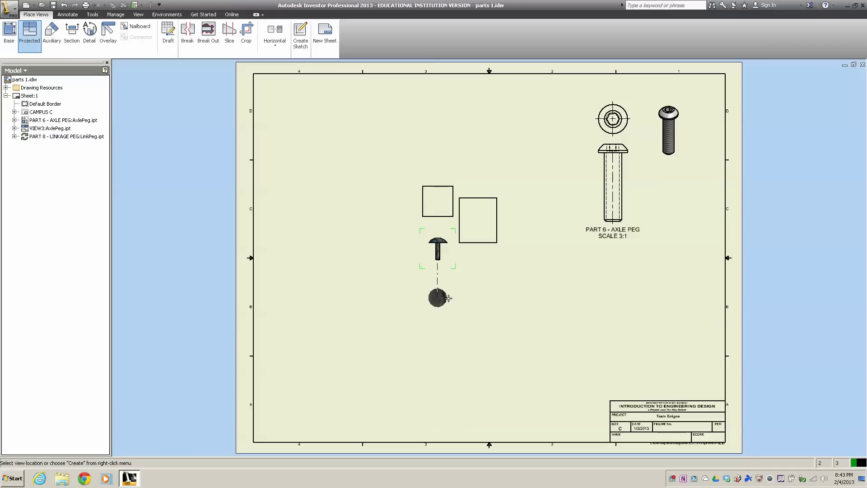
key(Escape)
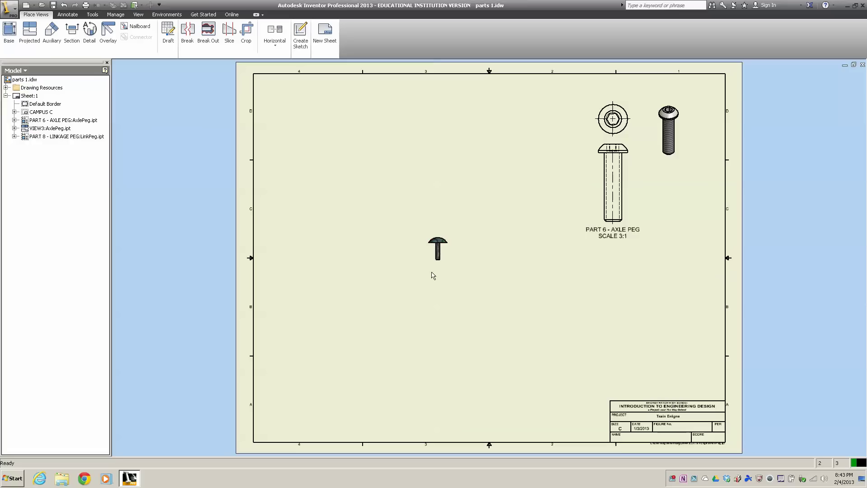
Step: Move the linkage peg view below the axle peg views, turn off its shading and show its view and scale label
drag(429, 268, 615, 335)
double_click(615, 334)
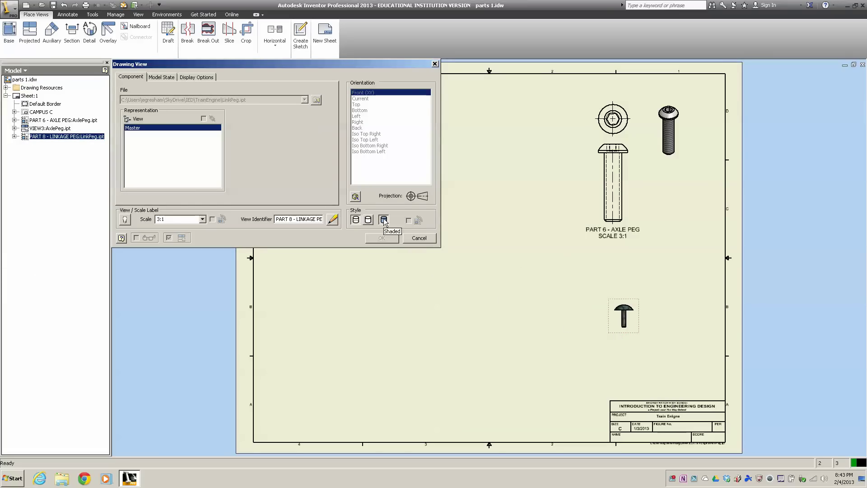
click(126, 219)
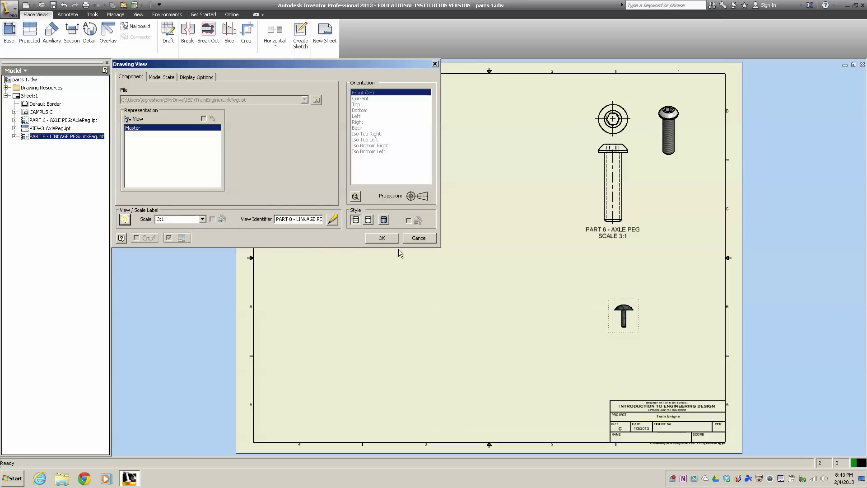
click(381, 238)
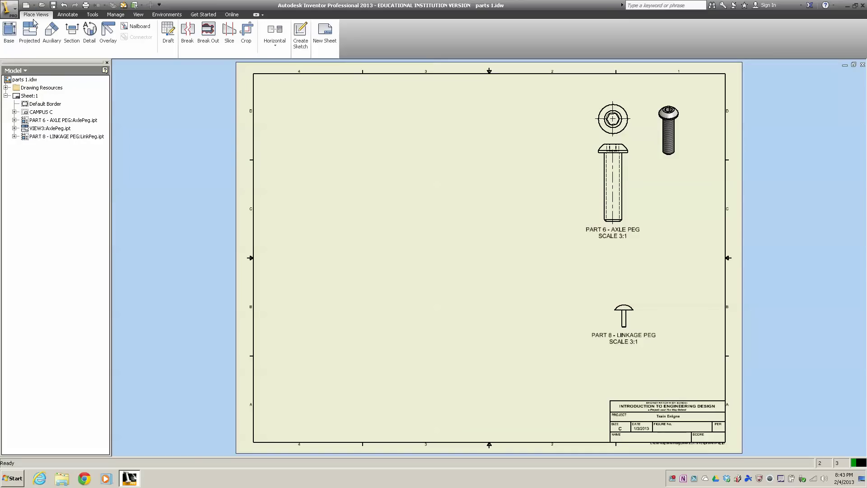
Step: Project a top view and an isometric view from the linkage peg's front view
click(29, 34)
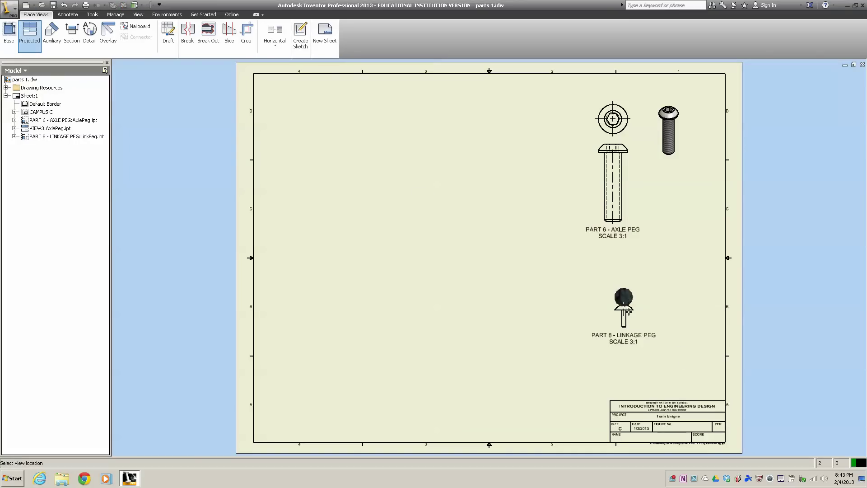
click(622, 285)
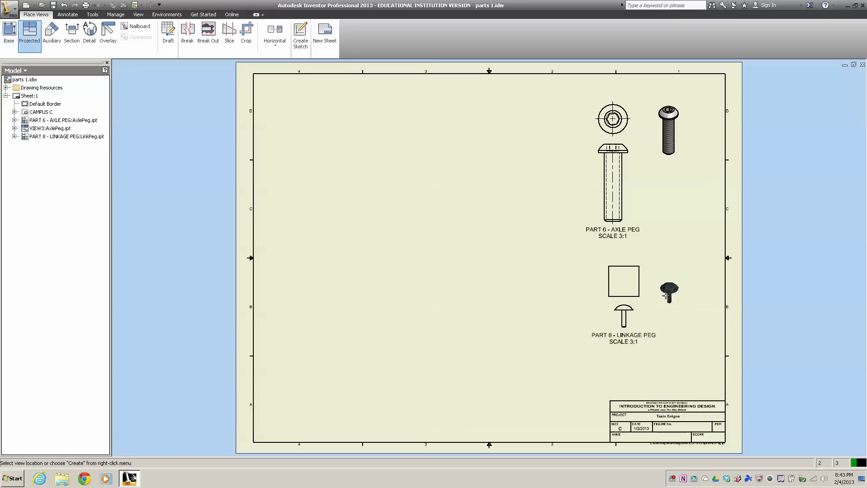
click(667, 298)
right_click(632, 333)
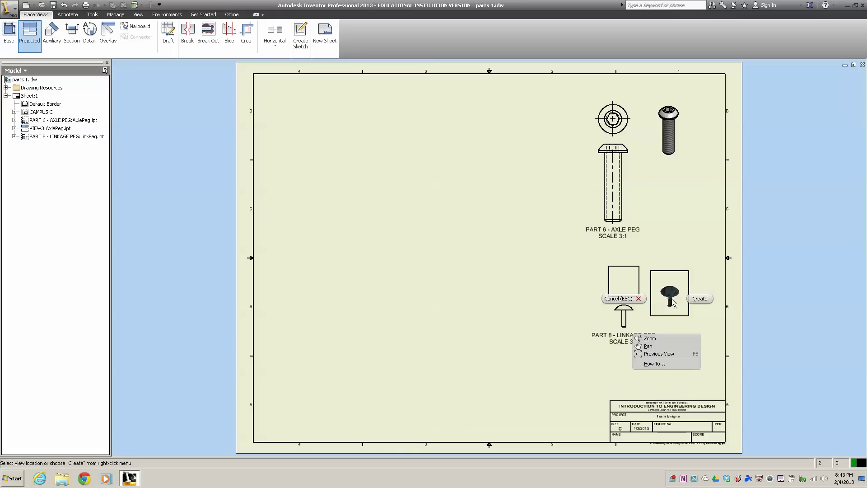
click(650, 337)
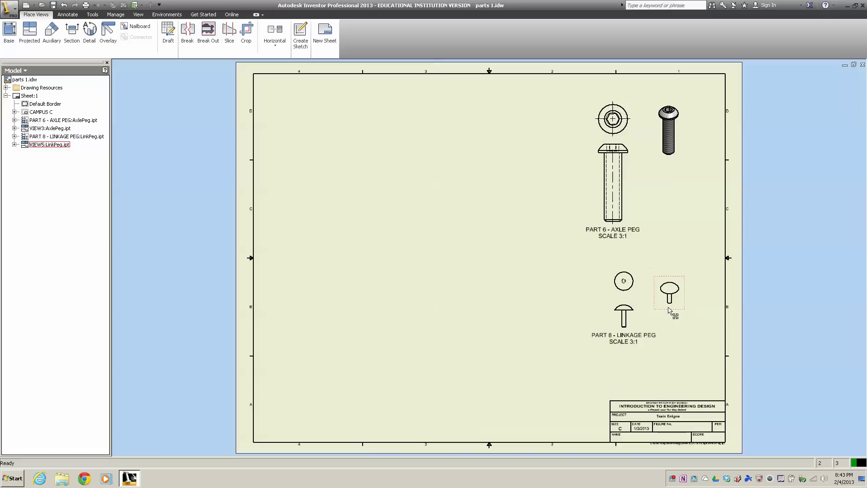
Step: Set the linkage peg's isometric view to shaded style
double_click(674, 308)
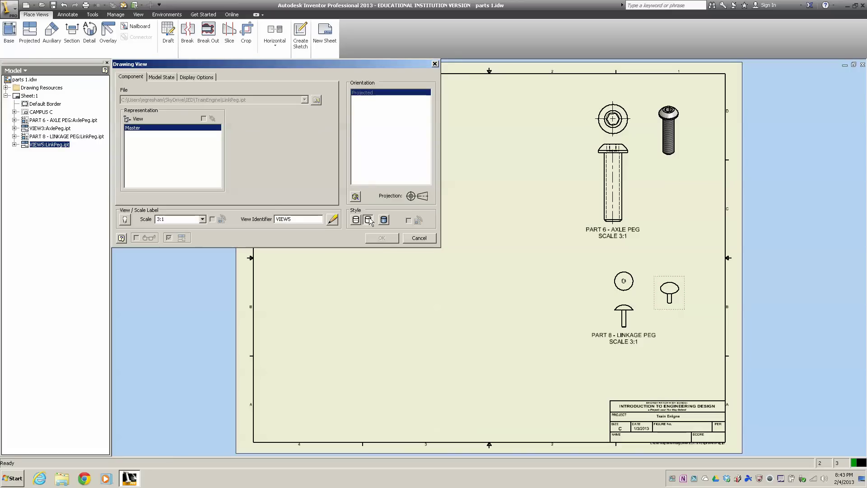
click(384, 220)
click(386, 238)
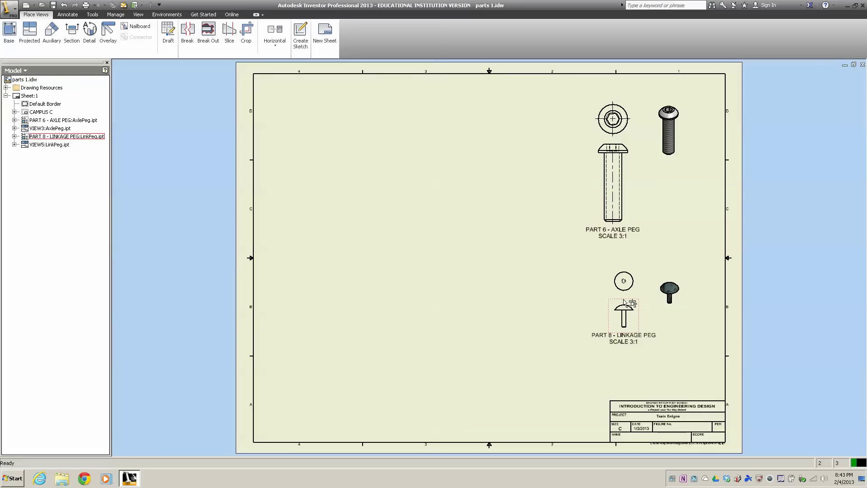
Step: Move the linkage peg's front view farther below its top view and shift the isometric view down between their heights
click(625, 308)
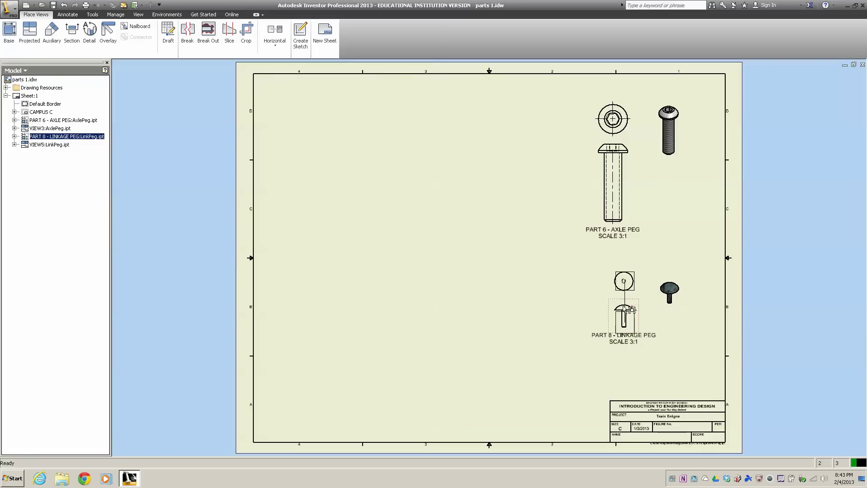
drag(625, 307, 622, 340)
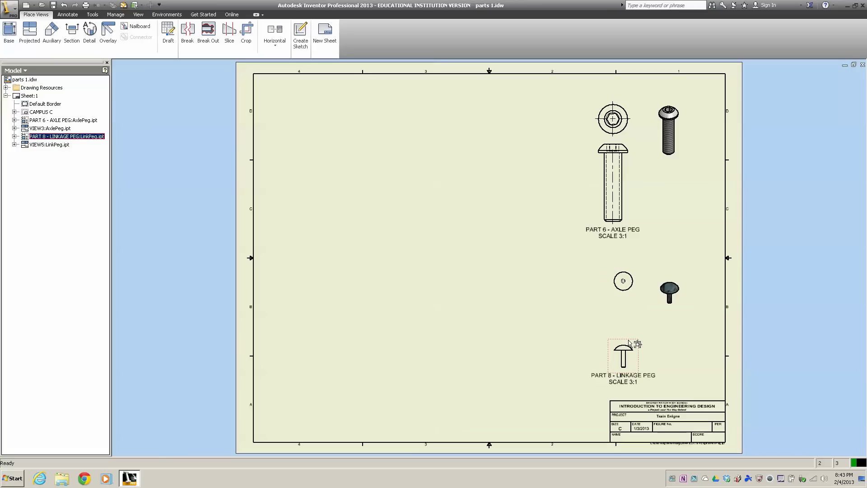
drag(628, 338, 627, 336)
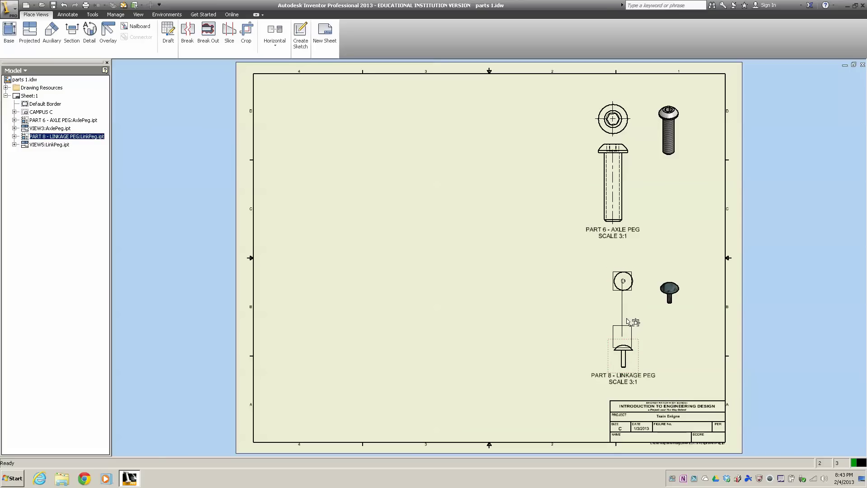
drag(627, 320, 628, 320)
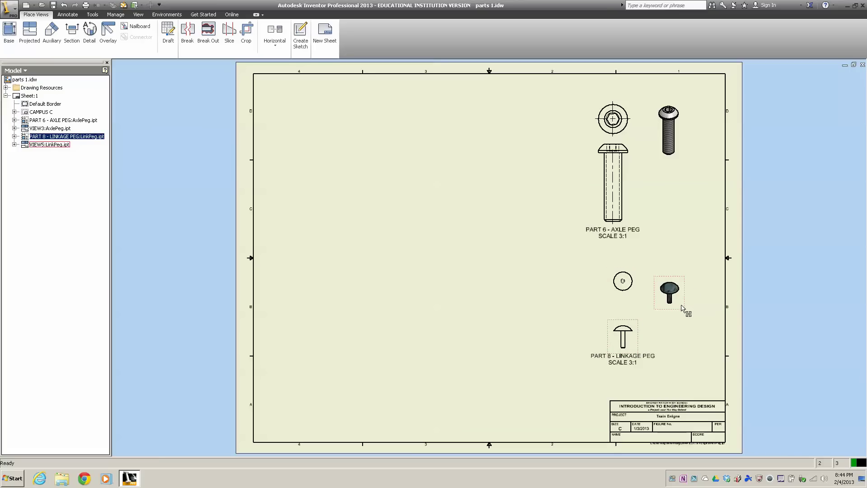
drag(681, 308, 685, 322)
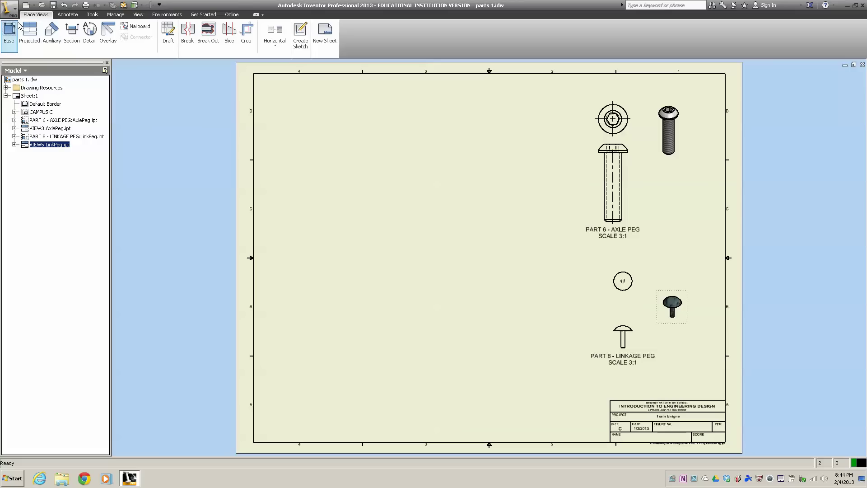
Step: Add the leader note "SR 0.208" to the domed head in the linkage peg's front view, placed up and left of the head
click(68, 15)
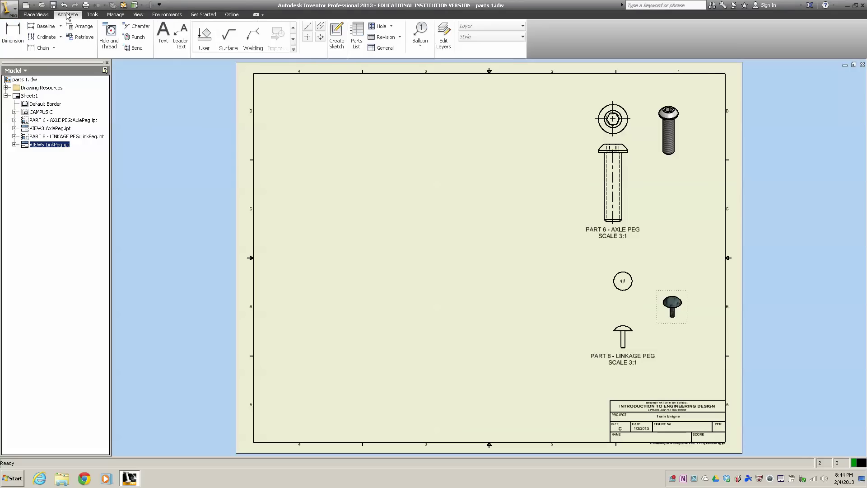
click(181, 37)
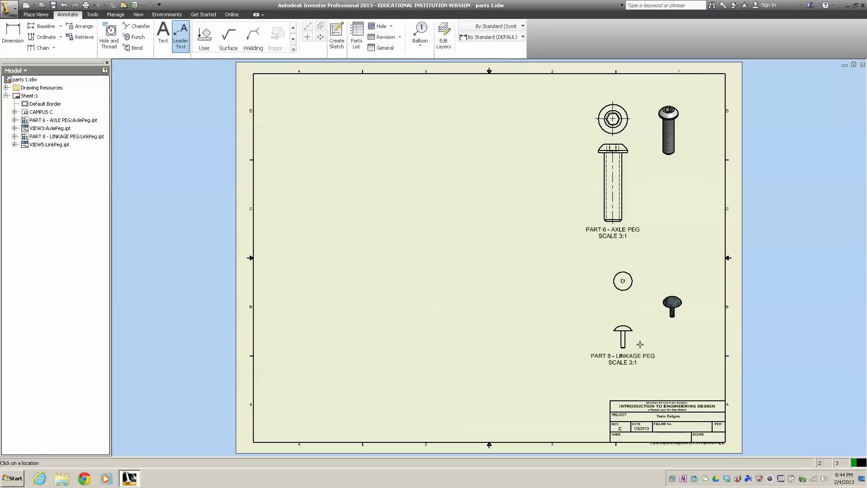
click(619, 325)
click(612, 312)
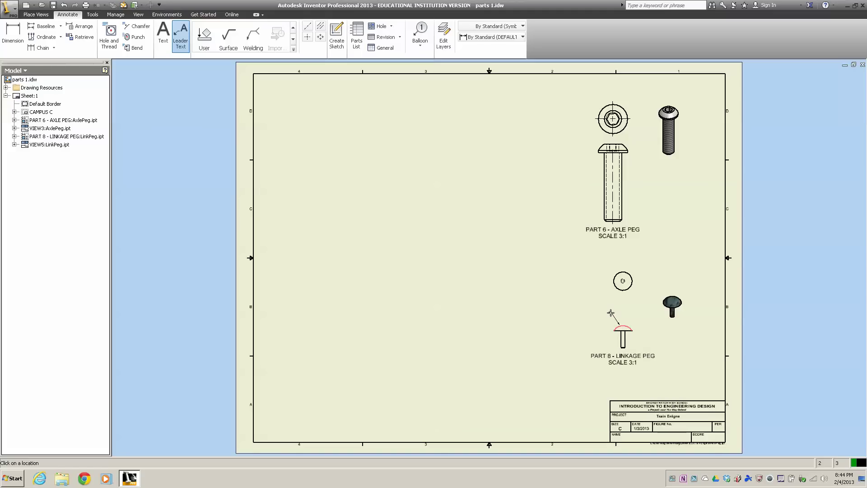
double_click(583, 311)
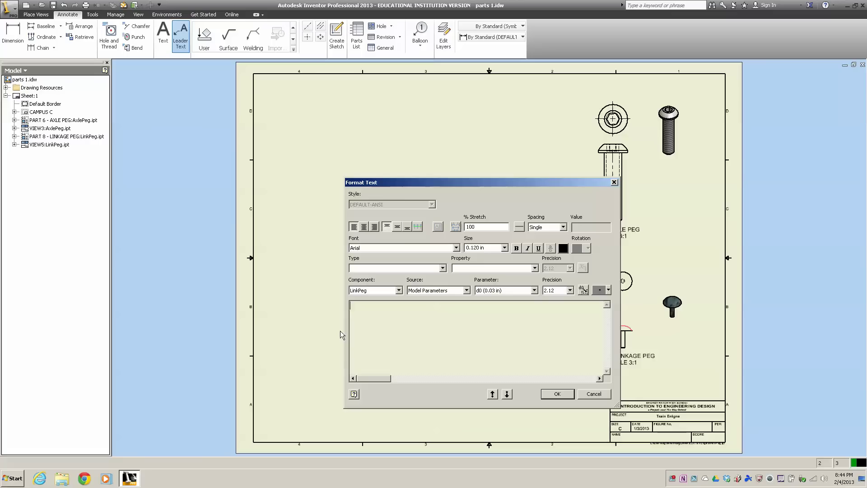
text(St)
text(S)
text(R )
text(0.2)
text(08)
click(558, 395)
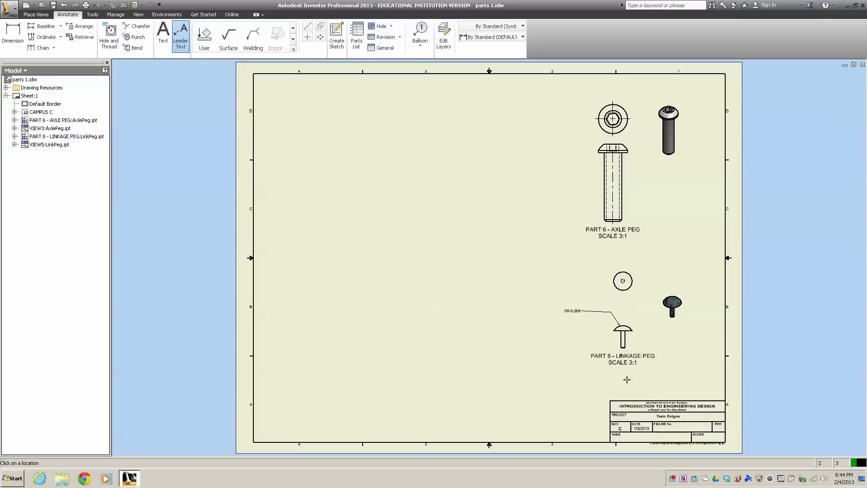
Step: Add a chamfer note to the bevel at the shaft's lower end in the linkage peg's front view, placed right of the shaft
click(133, 26)
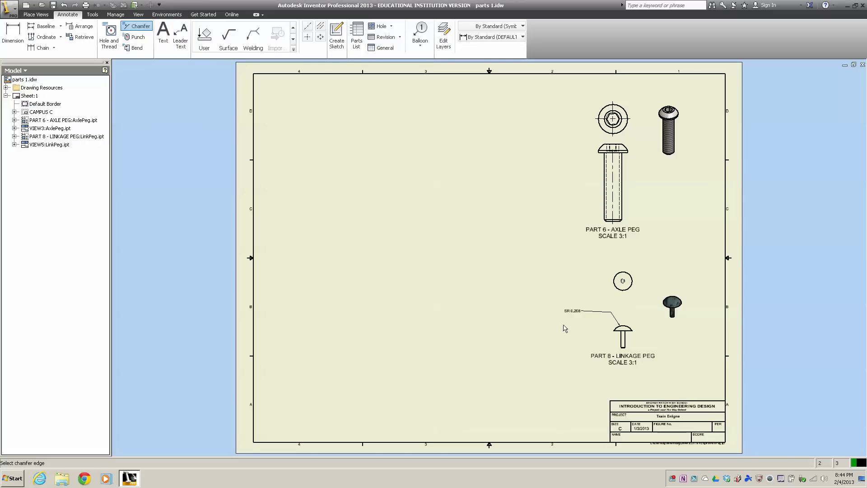
scroll(563, 329, up, 5)
scroll(690, 442, up, 3)
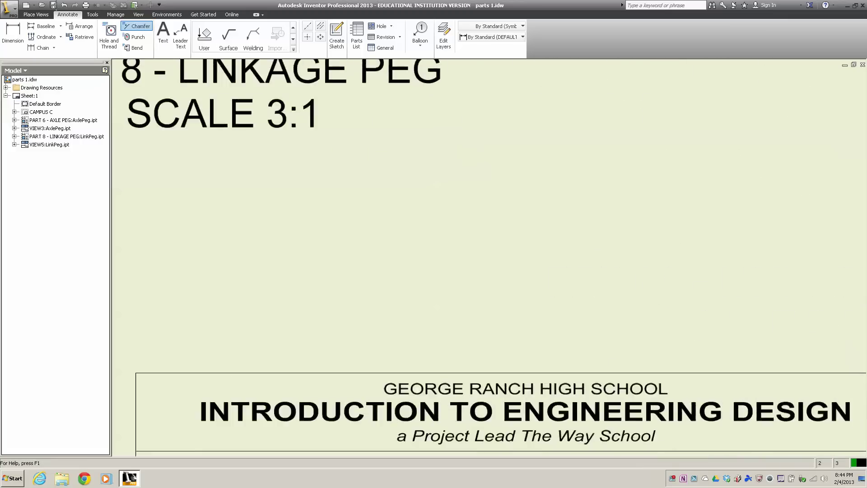
mouse_move(542, 316)
middle_down()
mouse_move(203, 172)
mouse_move(255, 204)
middle_up()
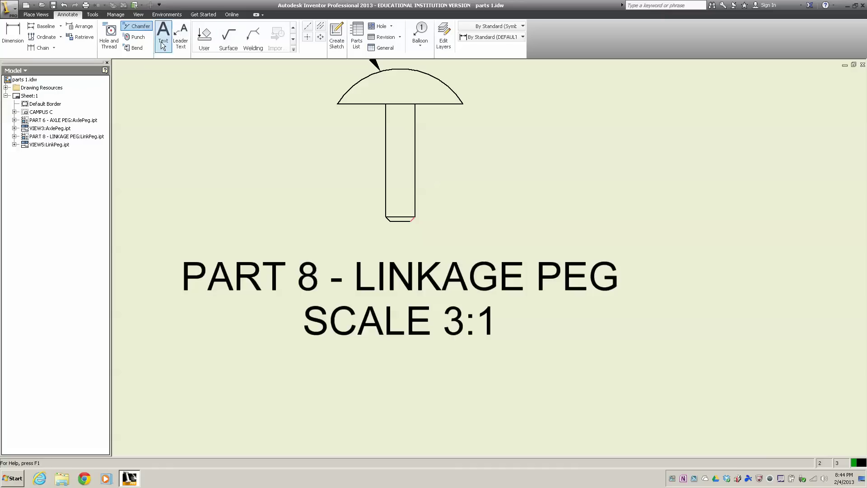
click(410, 220)
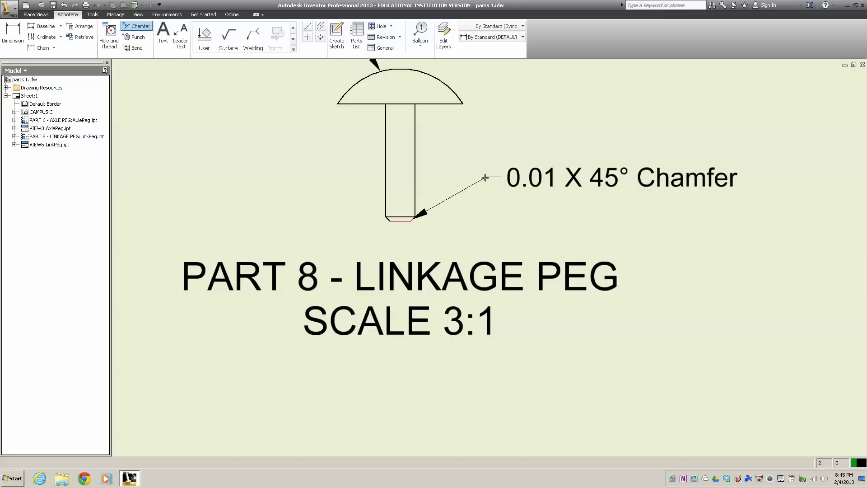
click(490, 178)
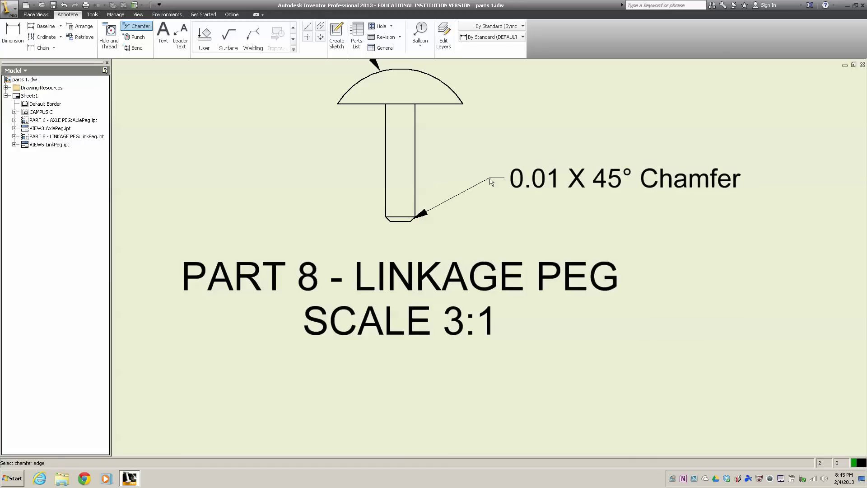
Step: Dimension the shaft's width below the linkage peg's front view
scroll(490, 181, down, 6)
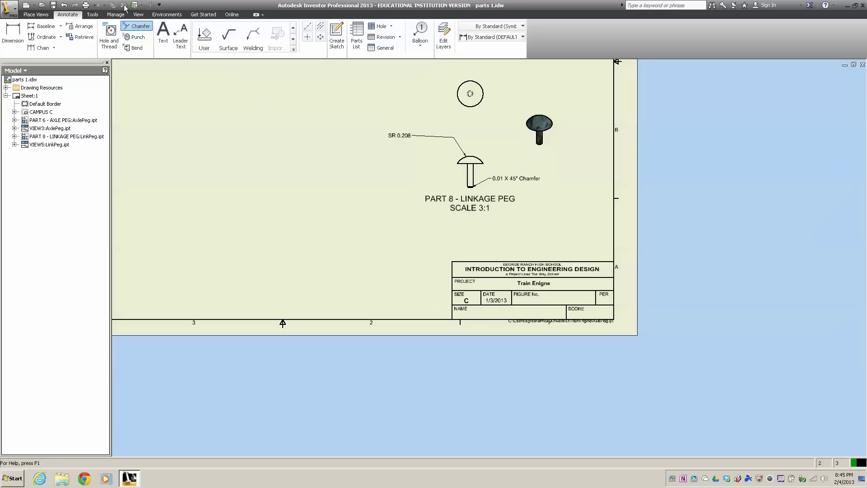
key(d)
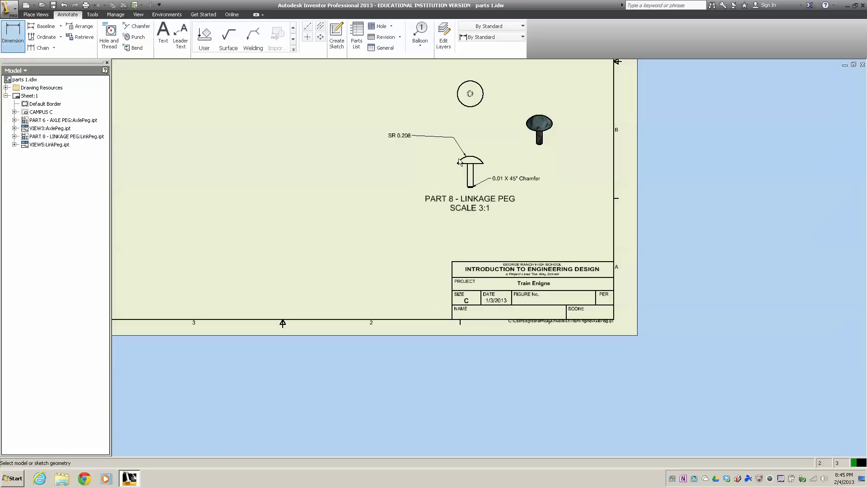
click(467, 177)
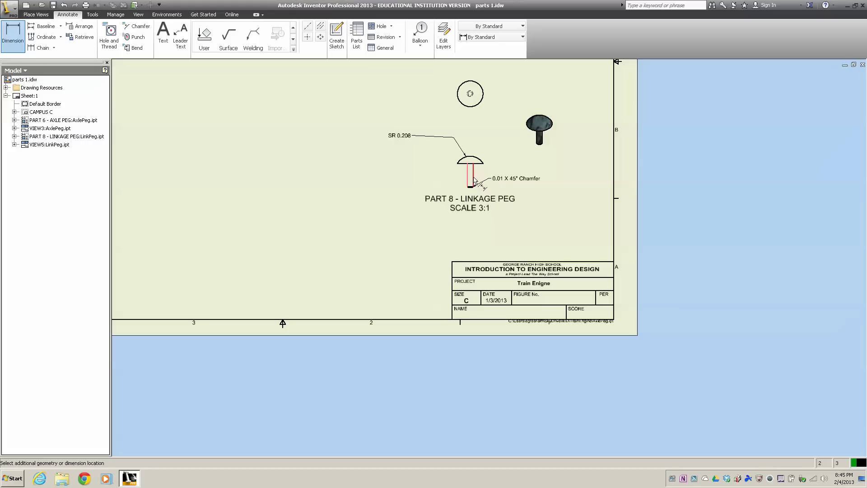
click(473, 181)
click(475, 196)
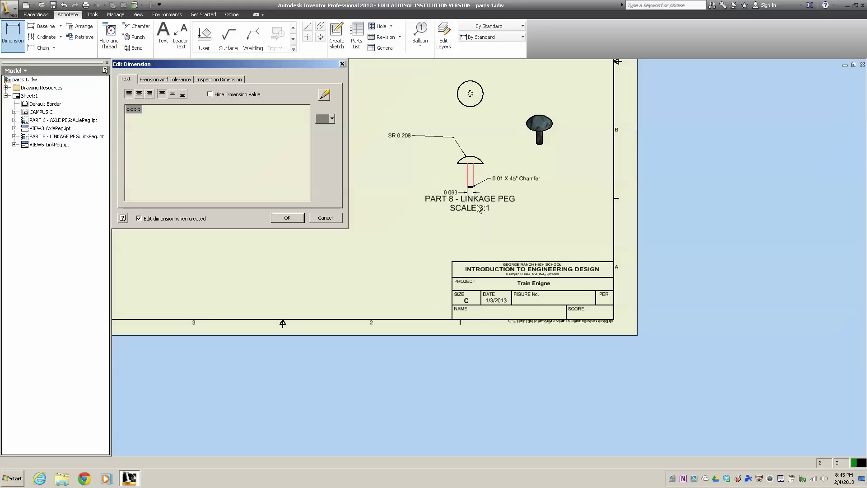
click(288, 218)
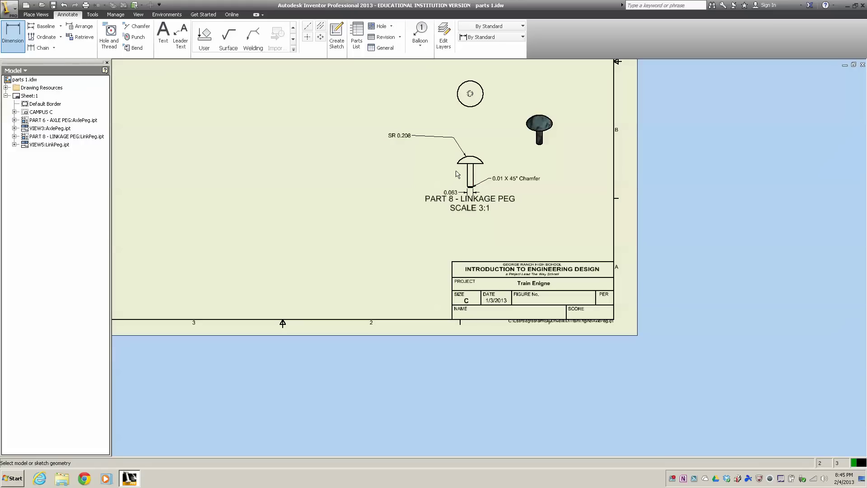
Step: Move the linkage peg's view label down clear of the shaft width dimension and shift that dimension's text slightly down and left
click(35, 15)
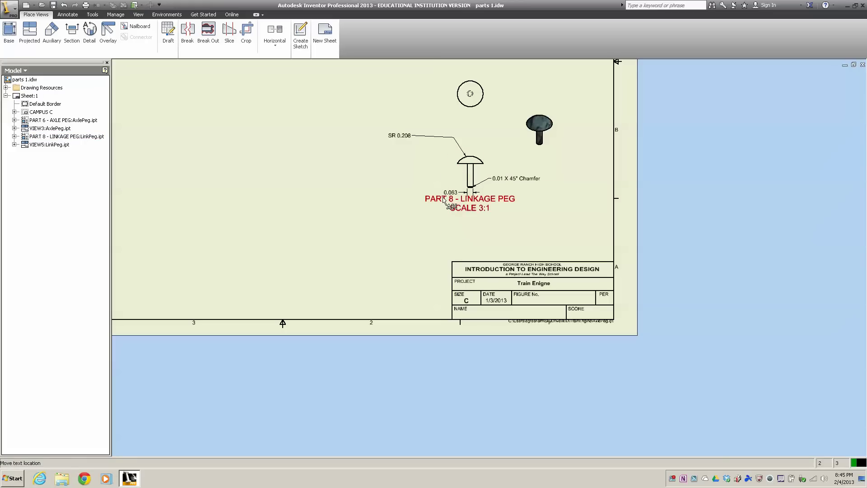
mouse_move(443, 199)
mouse_down()
mouse_move(446, 221)
mouse_move(446, 211)
mouse_up()
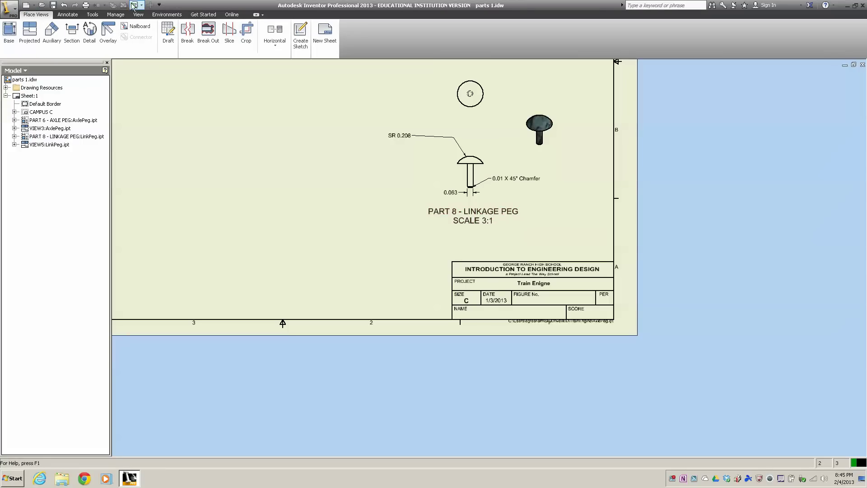
click(67, 14)
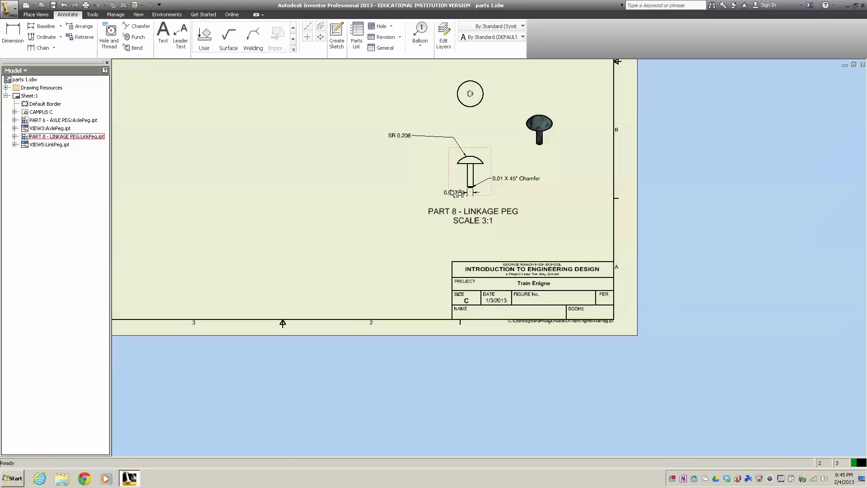
drag(448, 193, 445, 196)
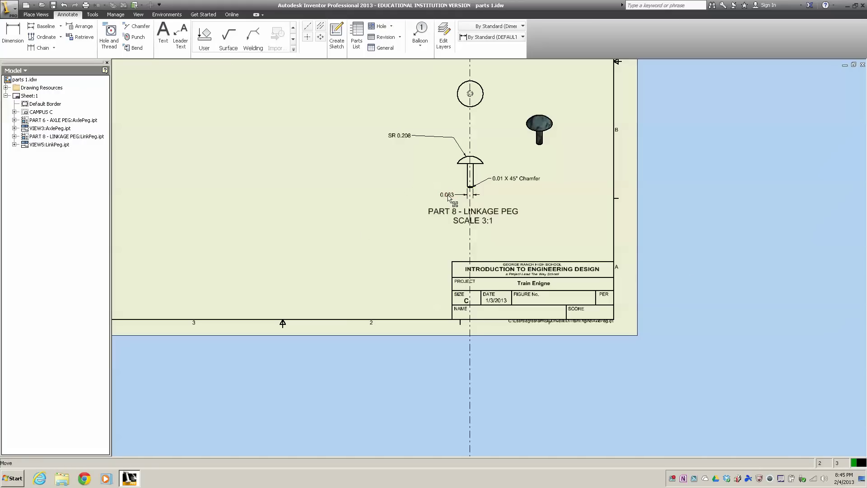
click(364, 206)
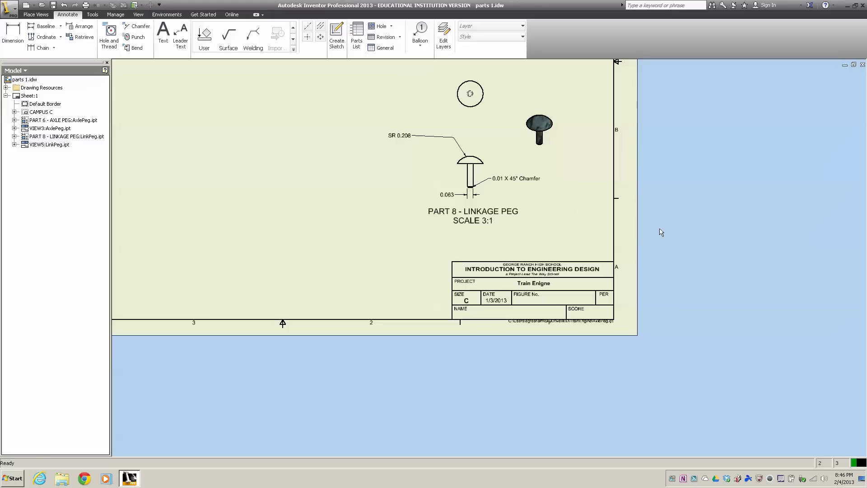
Step: Dimension the linkage peg's shaft length from the head's underside to the bottom edge, placed left of the front view
click(12, 39)
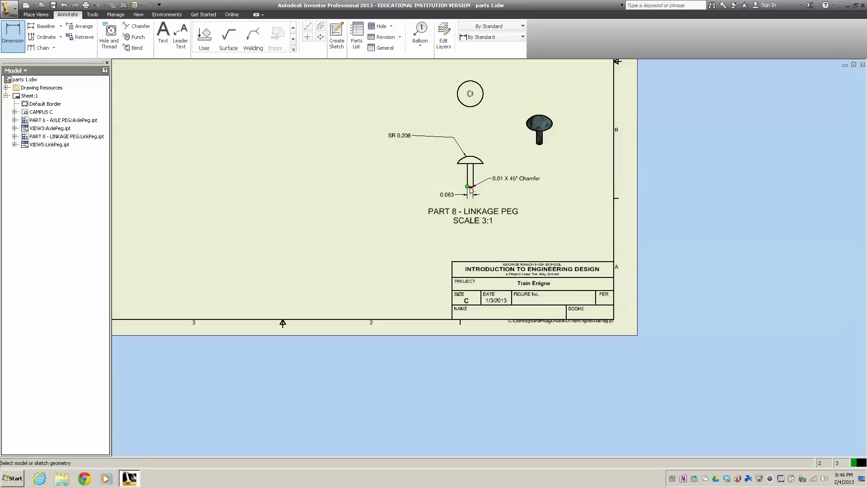
scroll(470, 189, up, 5)
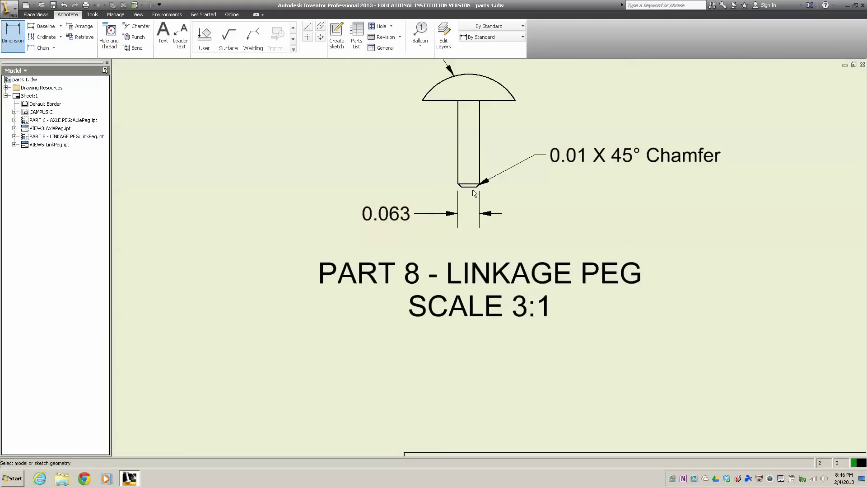
click(471, 186)
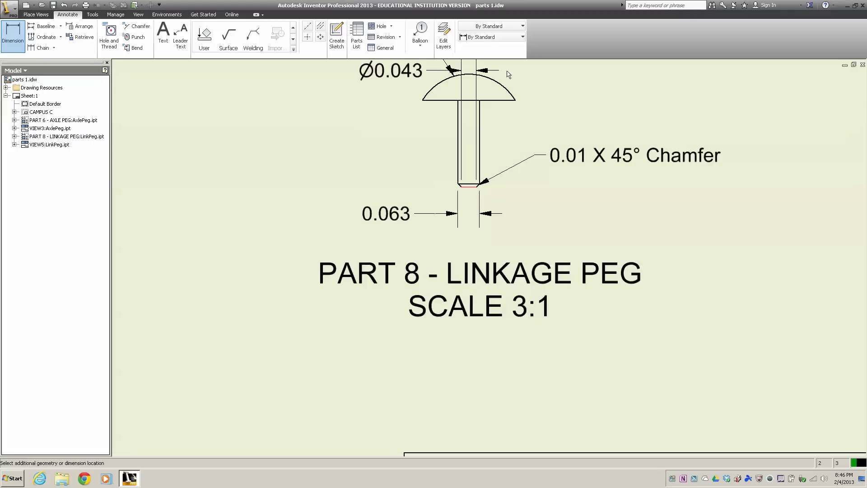
click(465, 102)
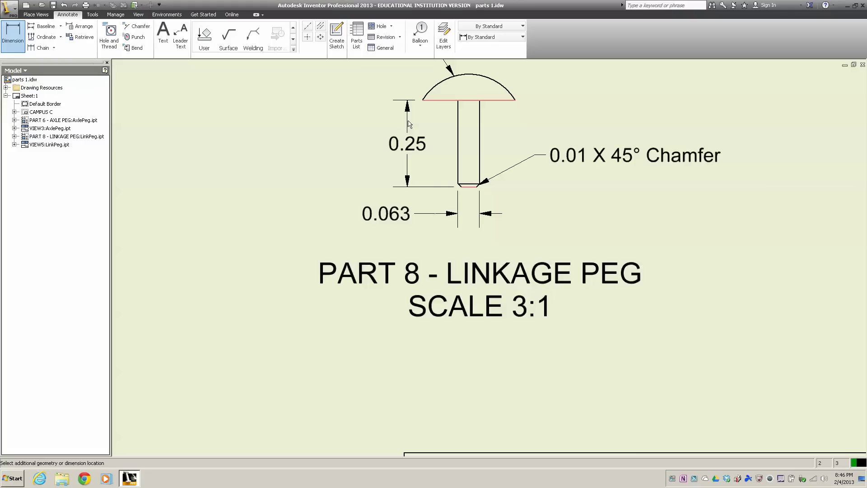
click(409, 124)
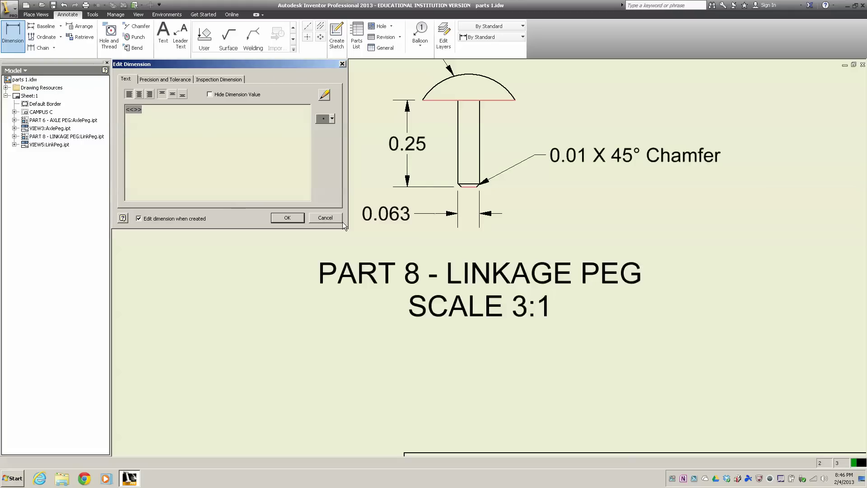
click(296, 218)
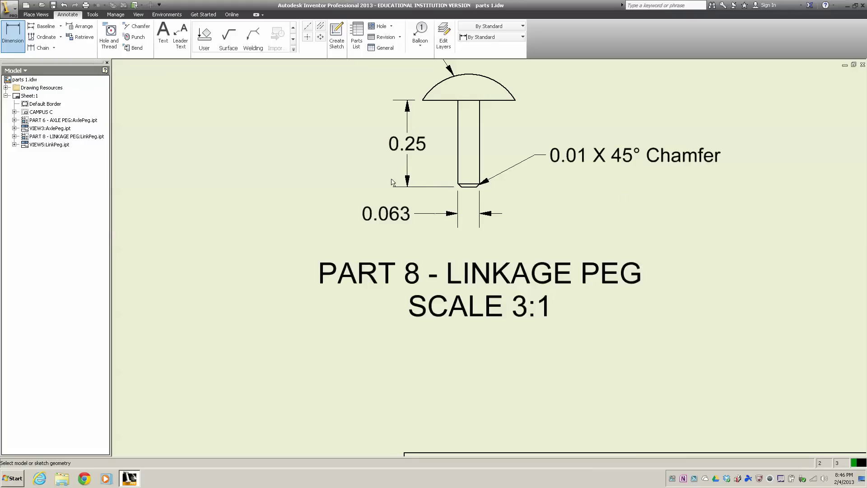
Step: Dimension the linkage peg's overall height from the bottom edge to the top of the dome, outside the shaft length dimension
click(466, 189)
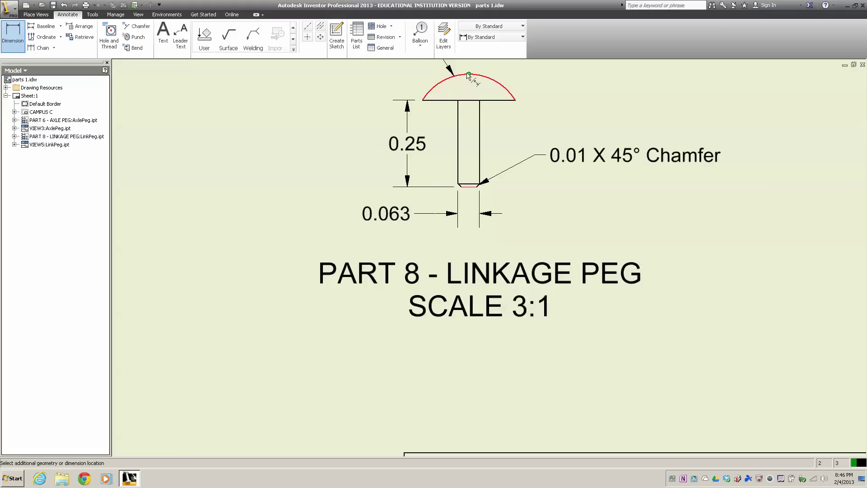
click(469, 75)
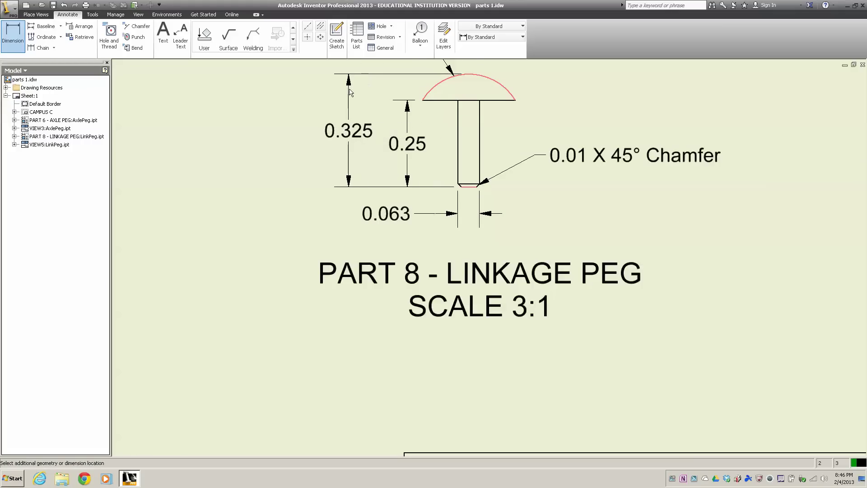
click(349, 90)
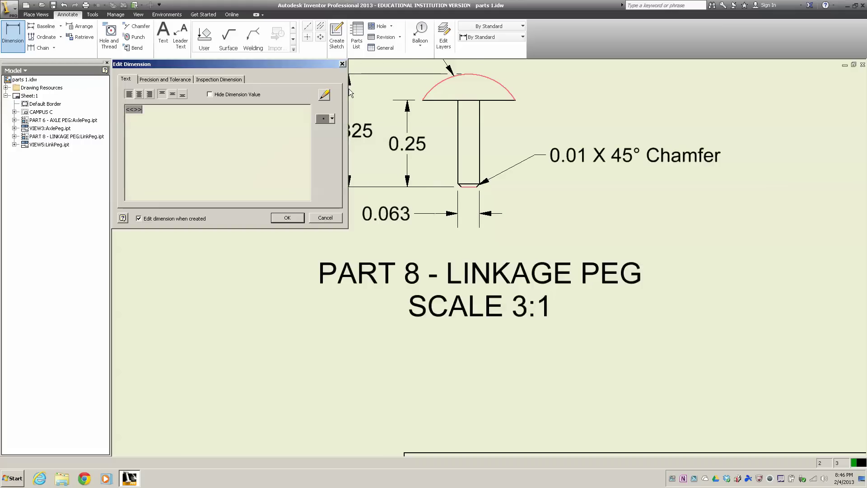
click(289, 214)
Step: Add a center mark to the outer circle in the linkage peg's top view
scroll(287, 212, down, 5)
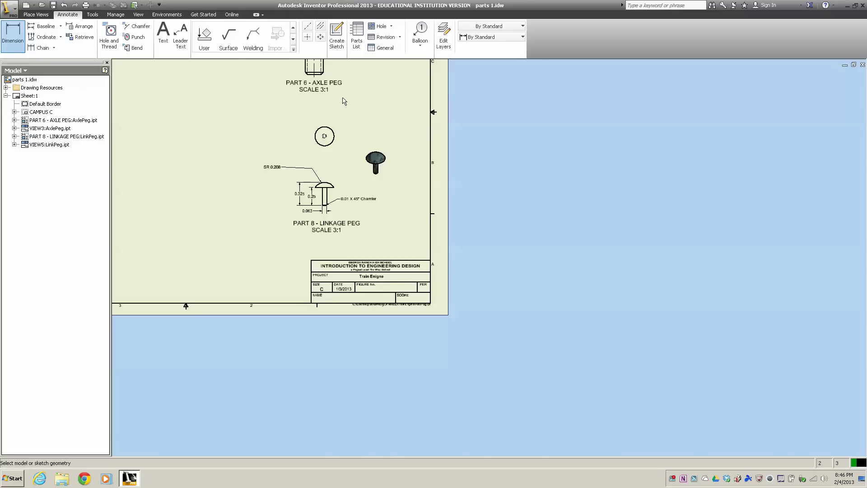
scroll(345, 101, up, 4)
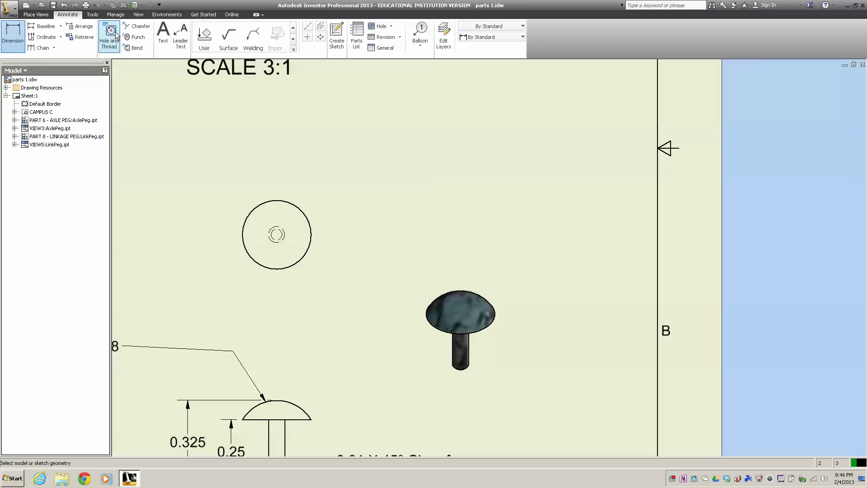
click(307, 37)
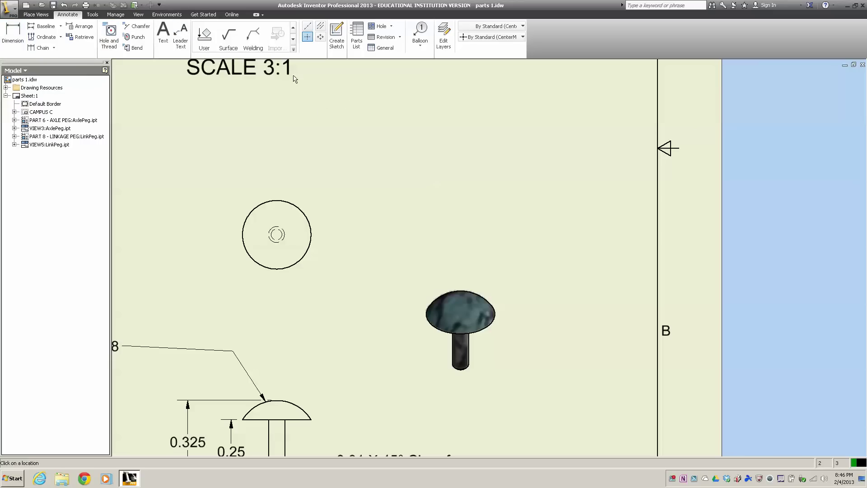
click(312, 234)
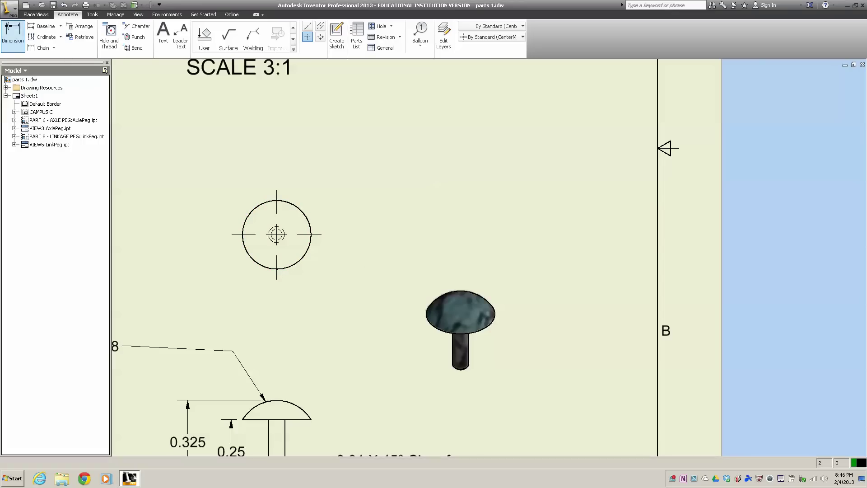
Step: Dimension the head's diameter on the outer circle of the linkage peg's top view, placed up and right of the circle
key(d)
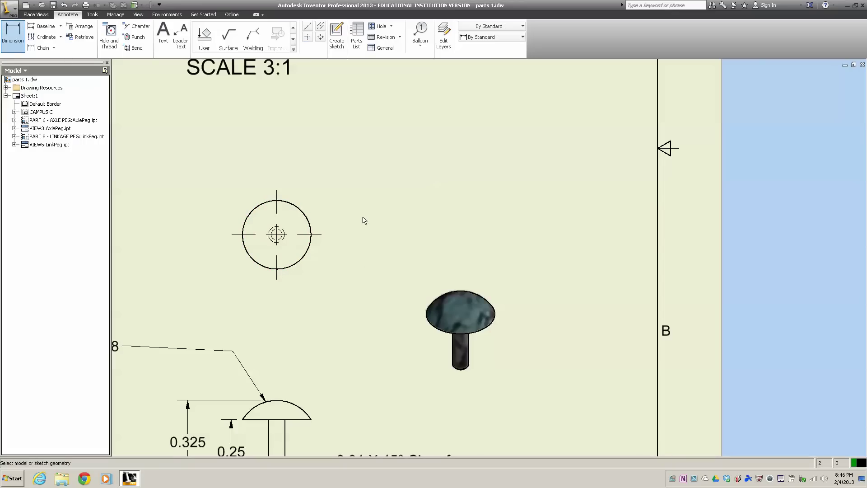
click(305, 216)
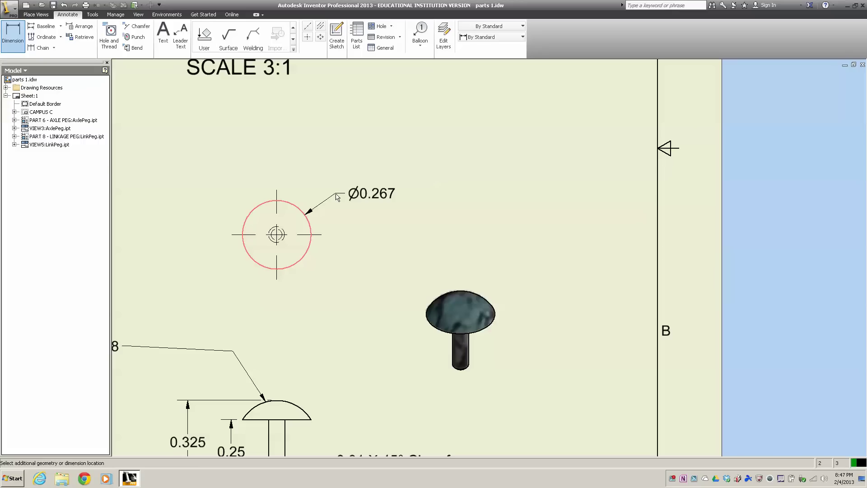
click(337, 197)
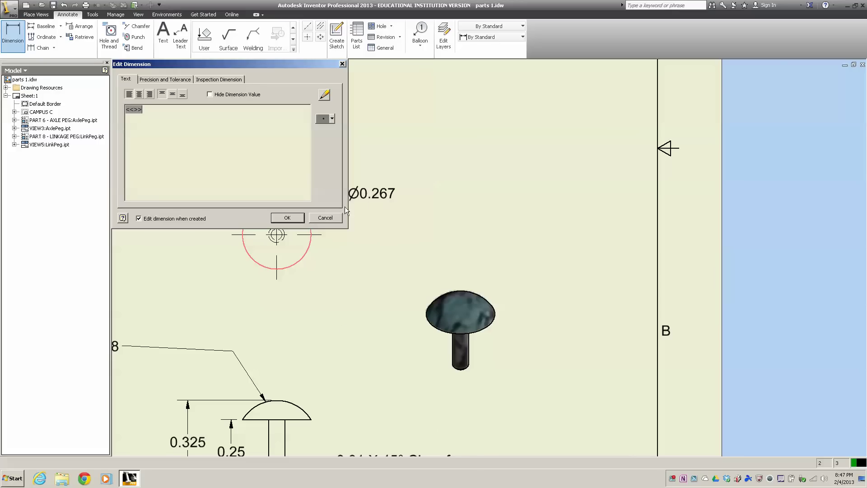
click(285, 219)
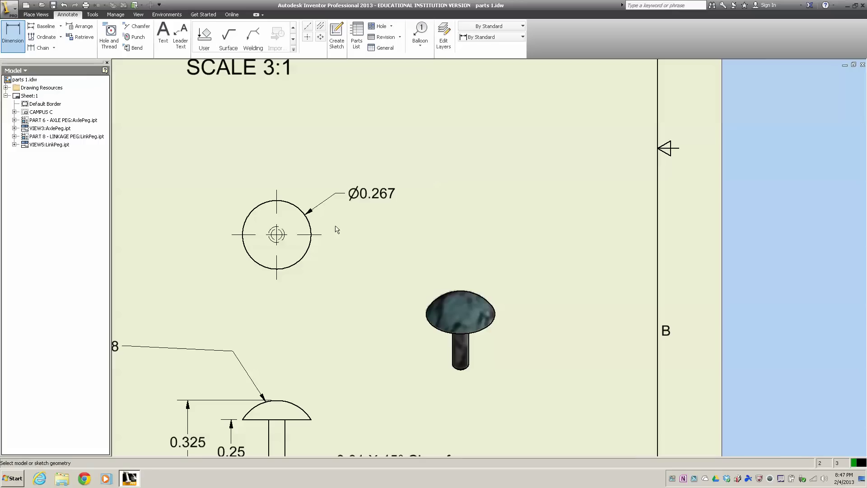
scroll(377, 214, down, 2)
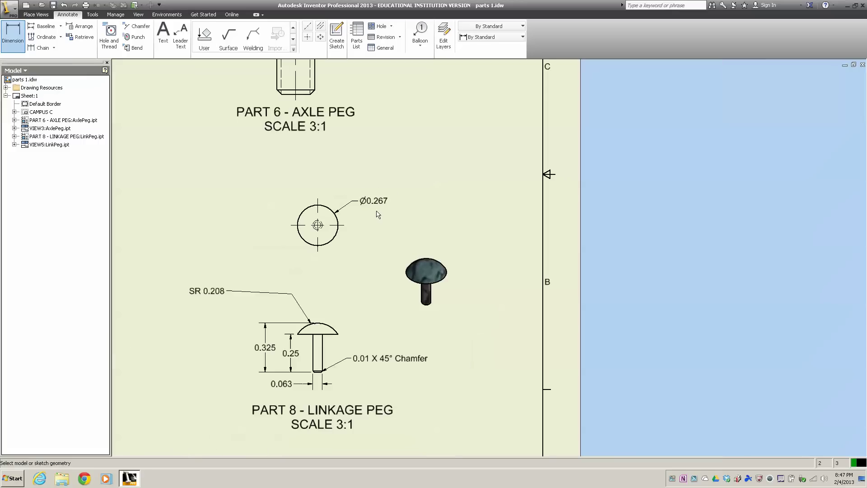
scroll(378, 214, down, 2)
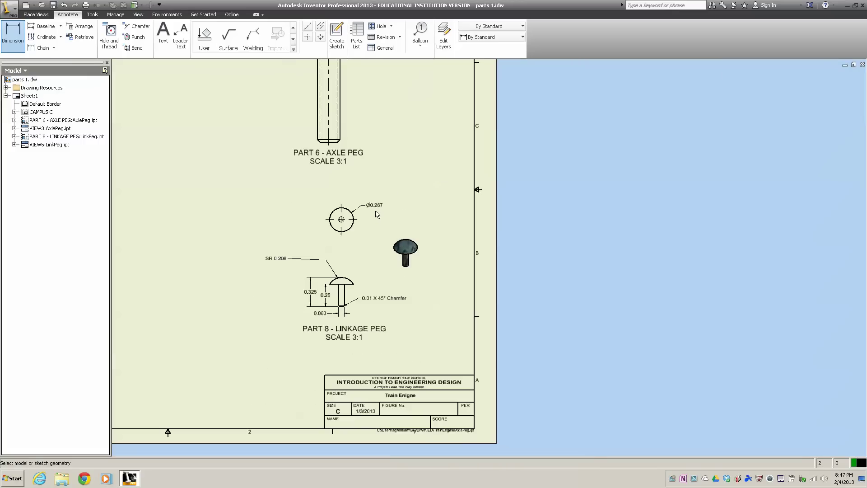